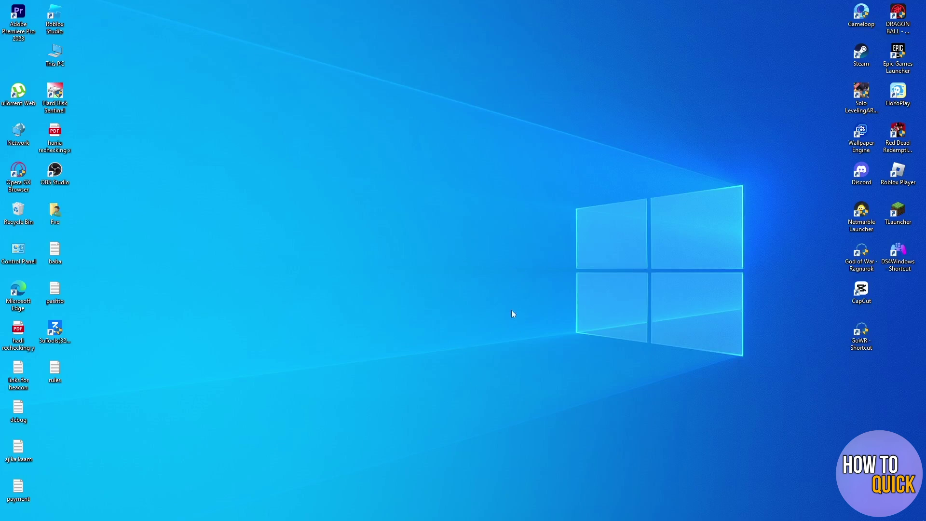
Step: Open Task Manager, look through the running background processes including Antimalware Service Executable, and close it
mouse_move(603, 518)
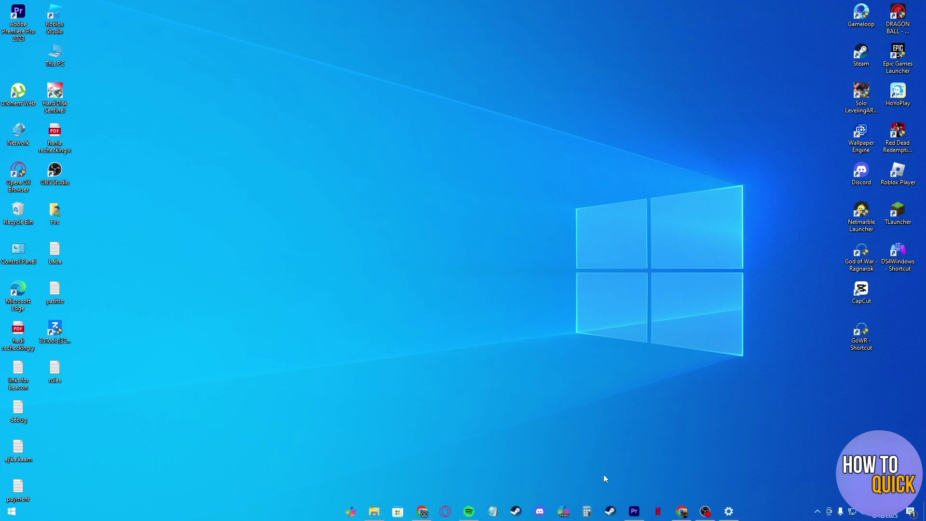
right_click(323, 517)
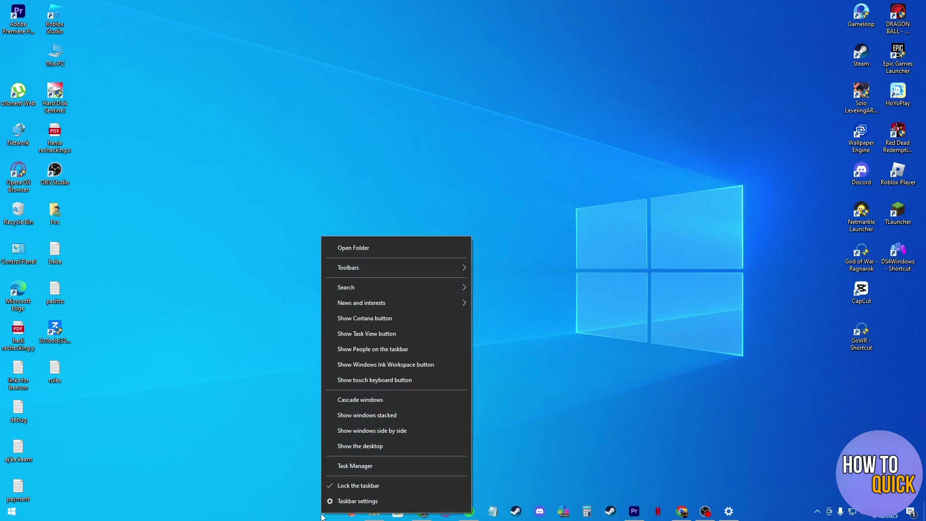
left_click(364, 468)
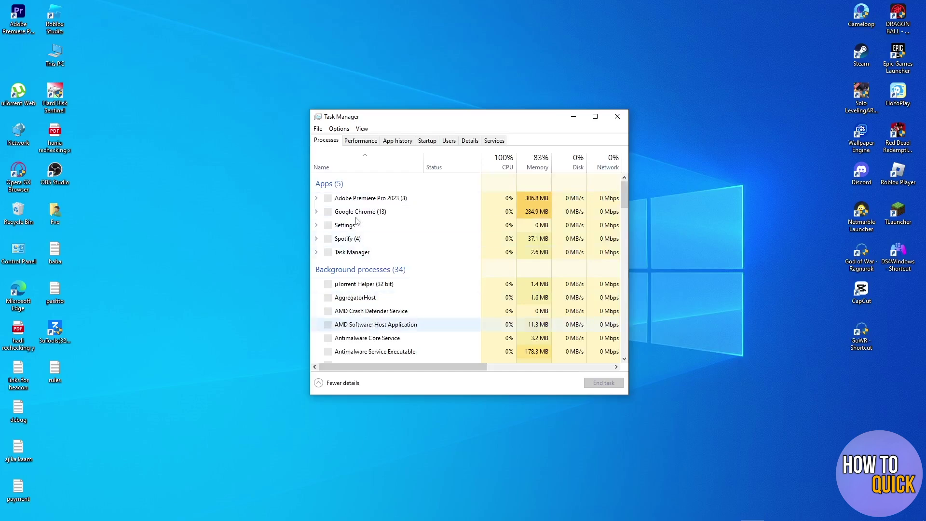
scroll(383, 234, "down", 2)
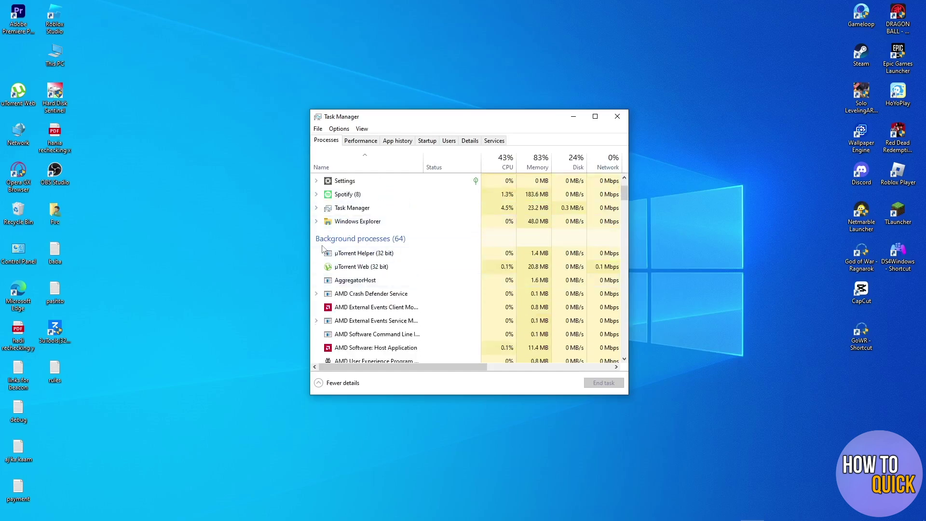
scroll(370, 285, "down", 3)
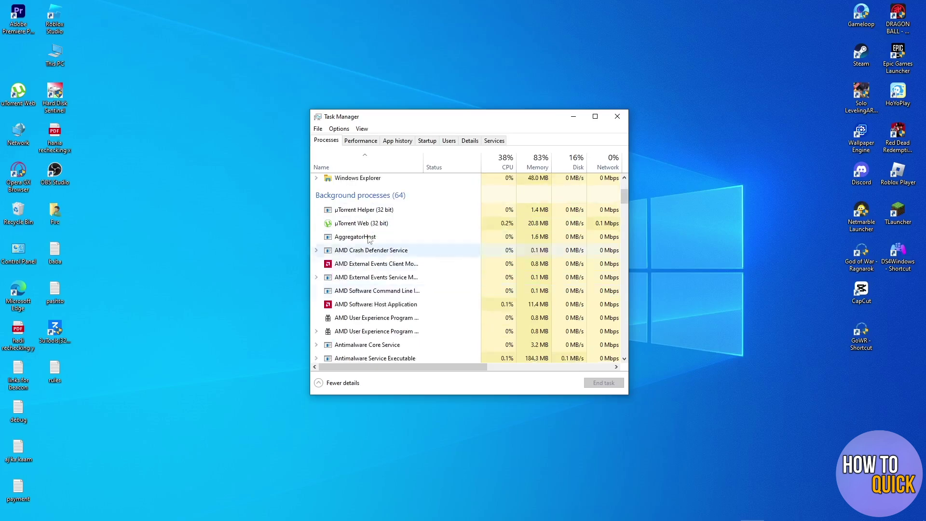
scroll(368, 270, "down", 4)
scroll(361, 262, "up", 3)
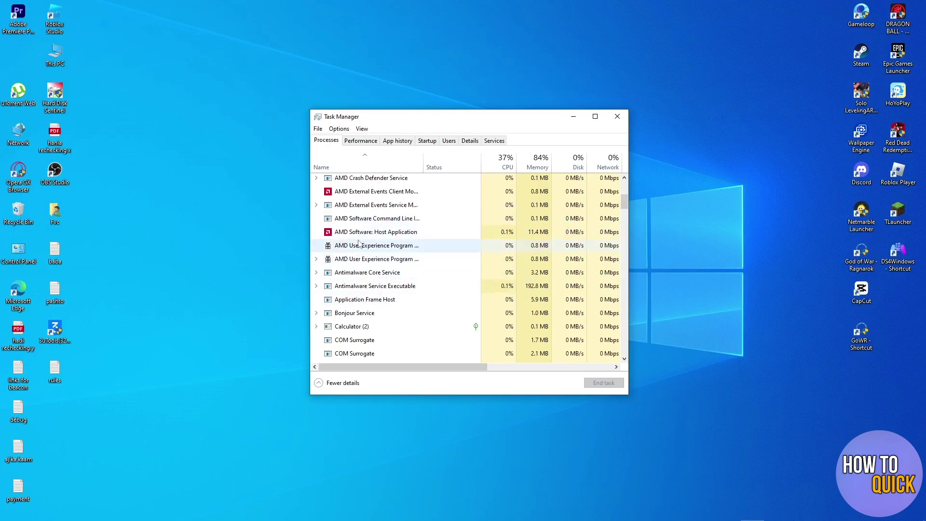
left_click(372, 289)
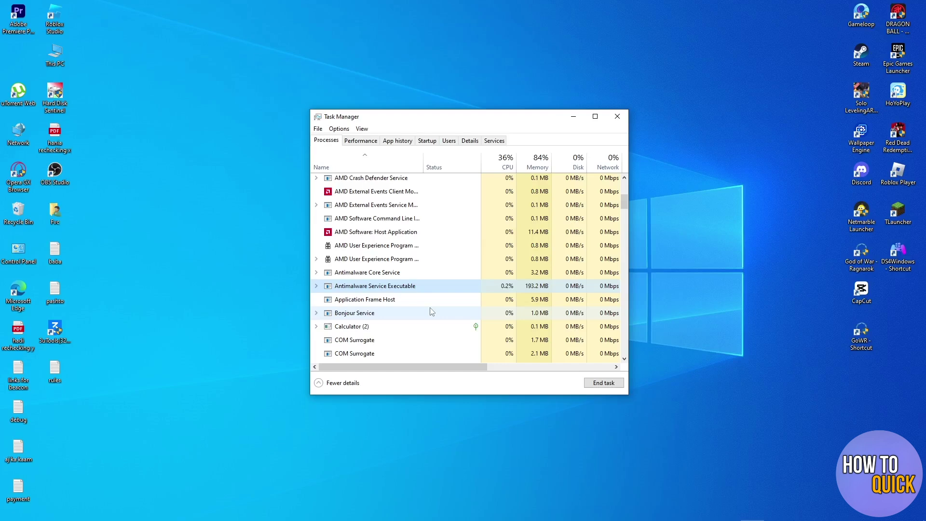
scroll(404, 296, "down", 2)
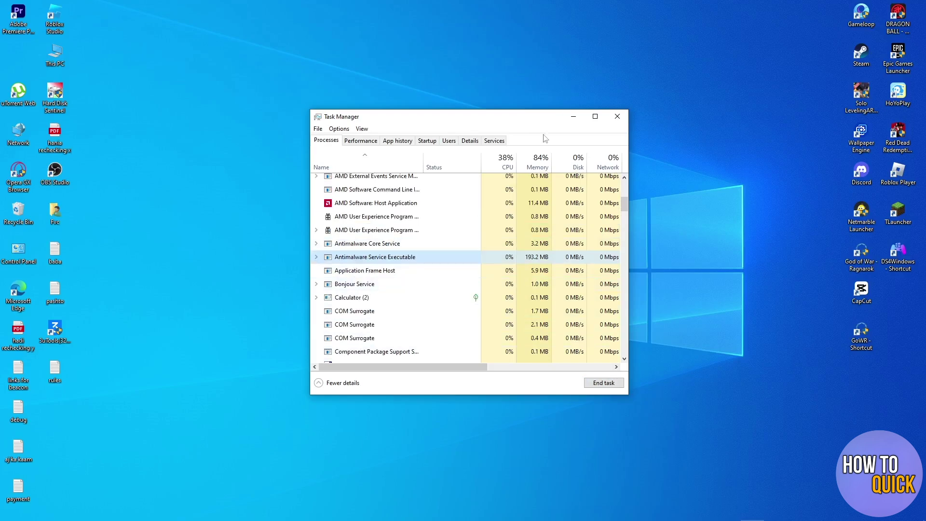
left_click(621, 118)
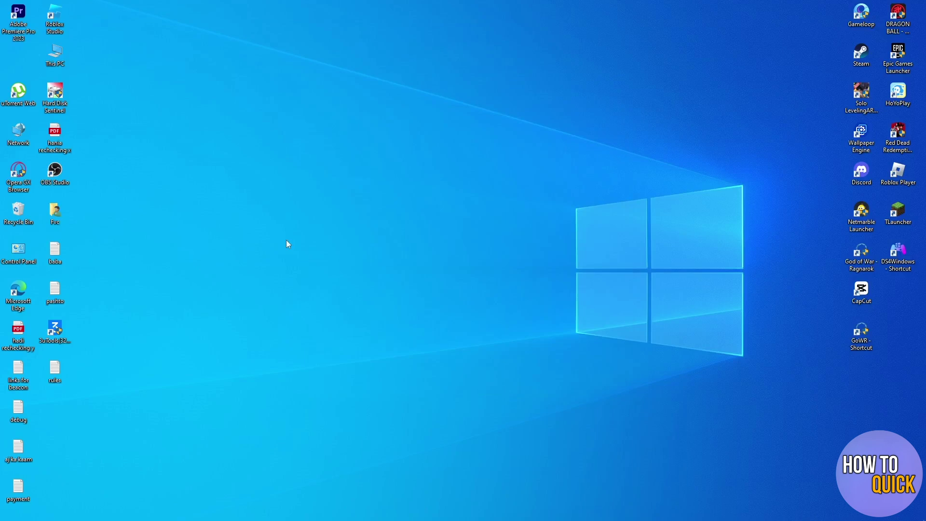
Step: Open the local application data folder by running %localappdata%
left_click(12, 511)
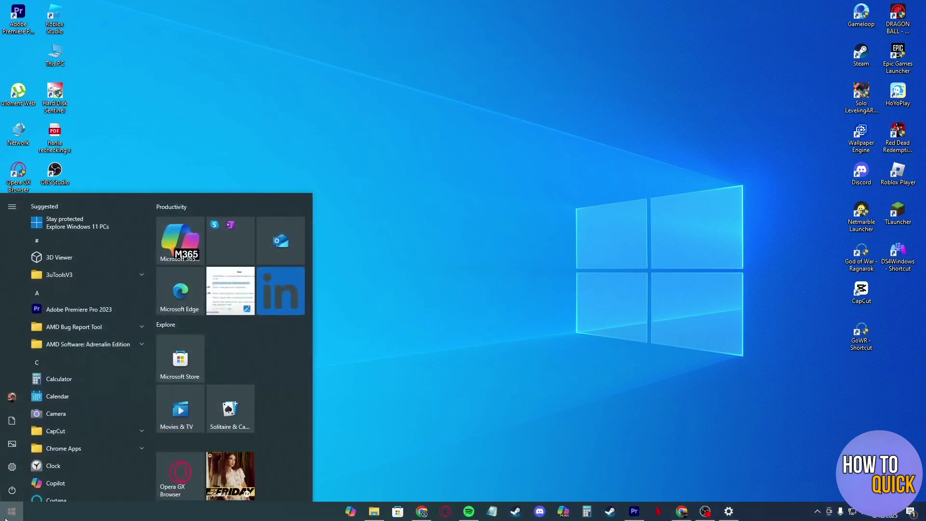
type("run")
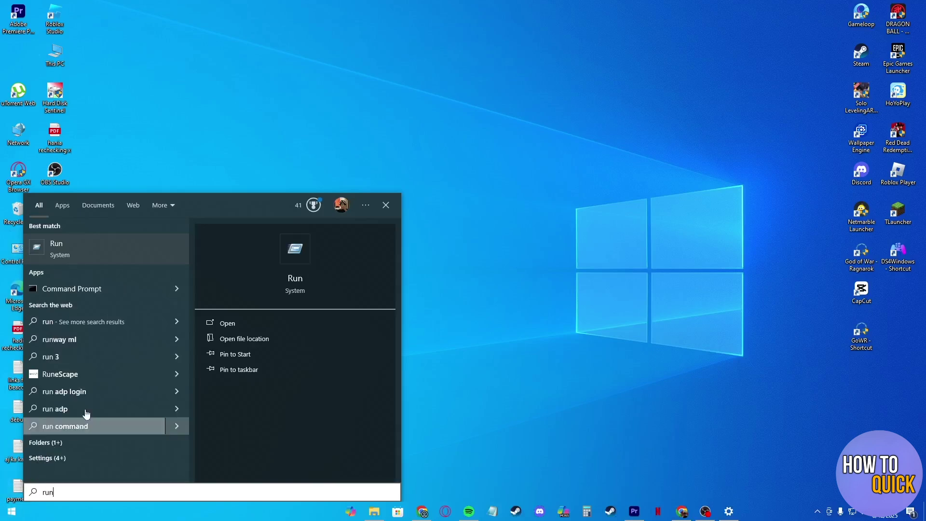
left_click(77, 256)
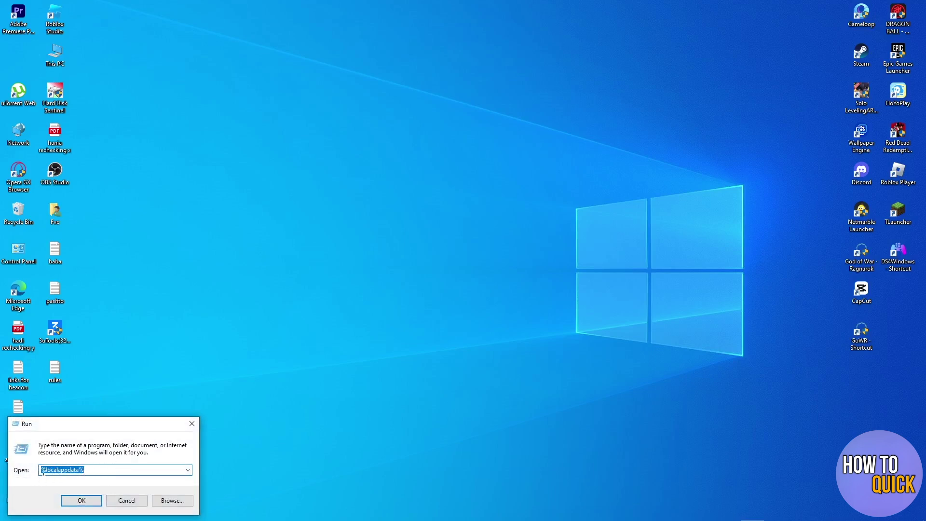
left_click(81, 501)
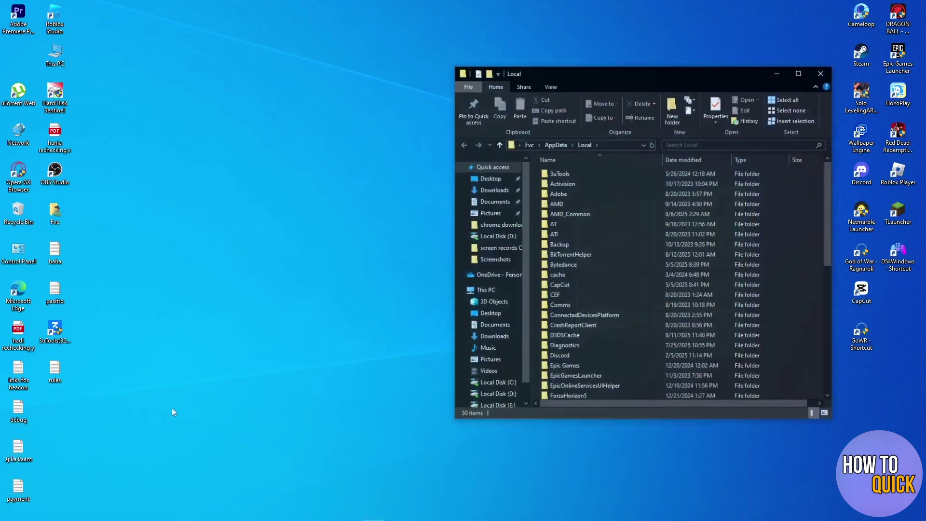
Step: Delete the Riot Games folder from the AppData Local folder and close the File Explorer window
left_click(799, 73)
scroll(241, 460, "down", 3)
scroll(240, 460, "up", 1)
scroll(240, 460, "down", 1)
scroll(240, 460, "up", 3)
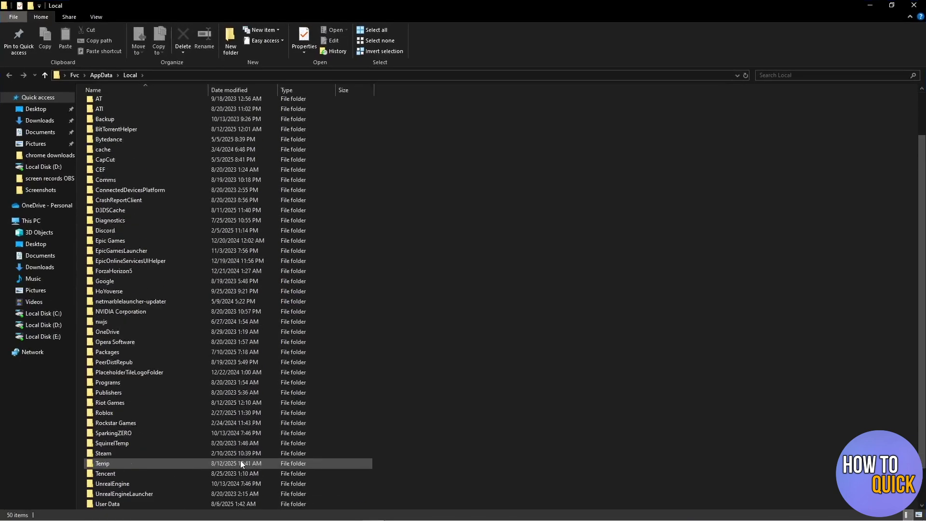
scroll(240, 460, "down", 3)
scroll(421, 325, "up", 3)
scroll(421, 325, "down", 1)
scroll(422, 325, "down", 3)
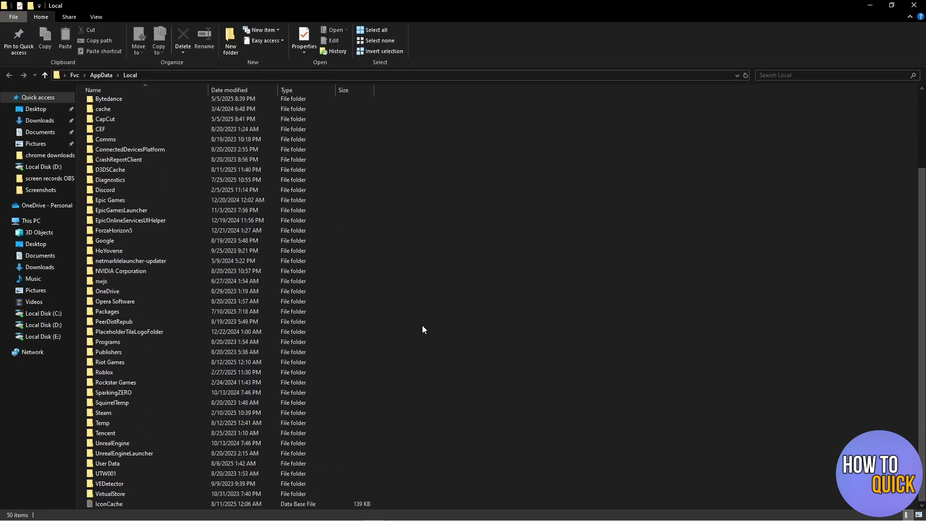
scroll(385, 427, "up", 3)
scroll(386, 427, "down", 3)
left_click(115, 365)
right_click(116, 369)
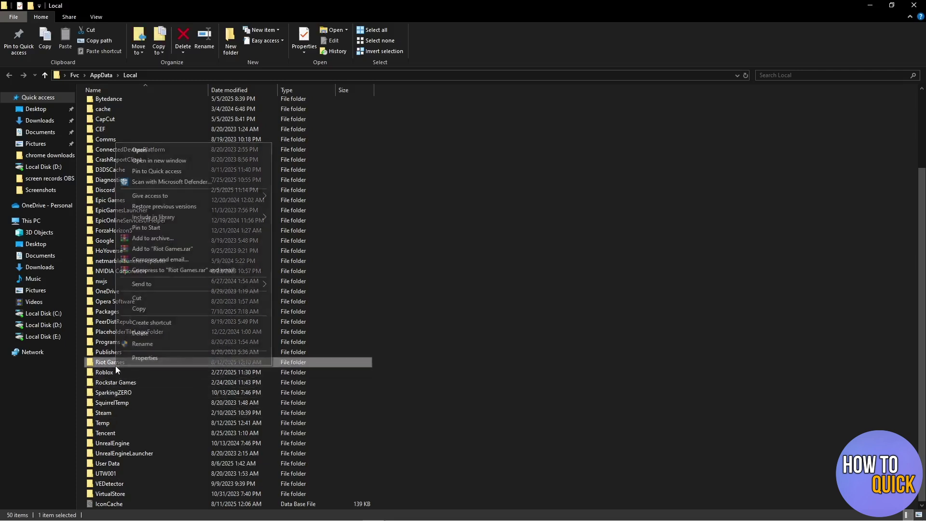
left_click(153, 337)
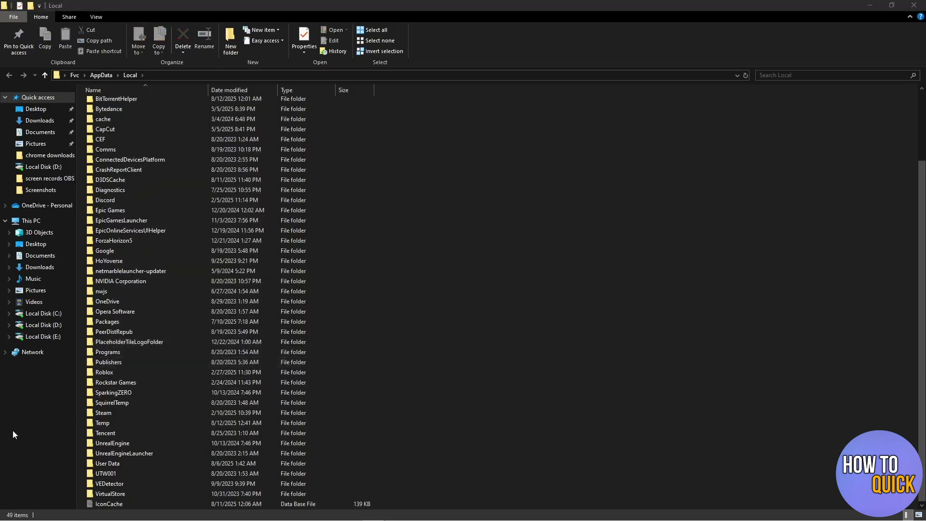
scroll(246, 372, "up", 3)
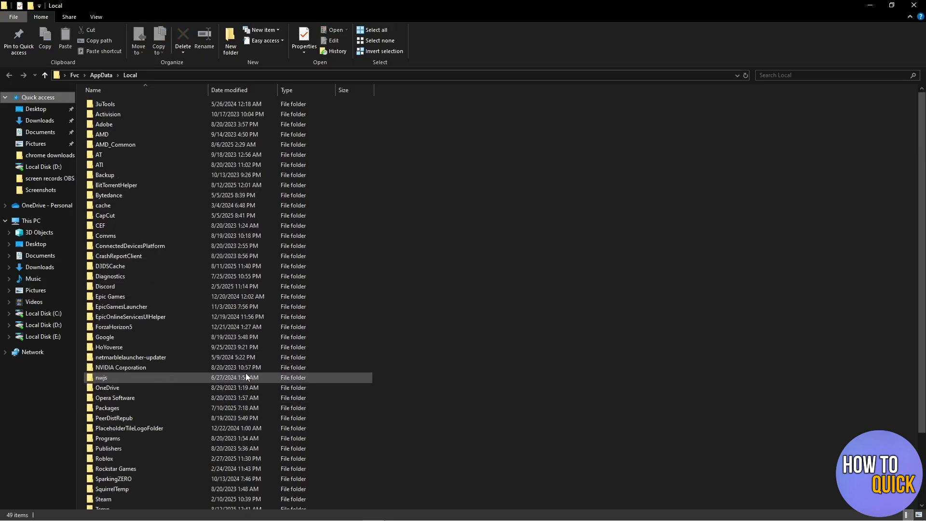
left_click(913, 6)
right_click(411, 199)
left_click(434, 241)
right_click(434, 193)
left_click(452, 235)
right_click(444, 201)
left_click(460, 243)
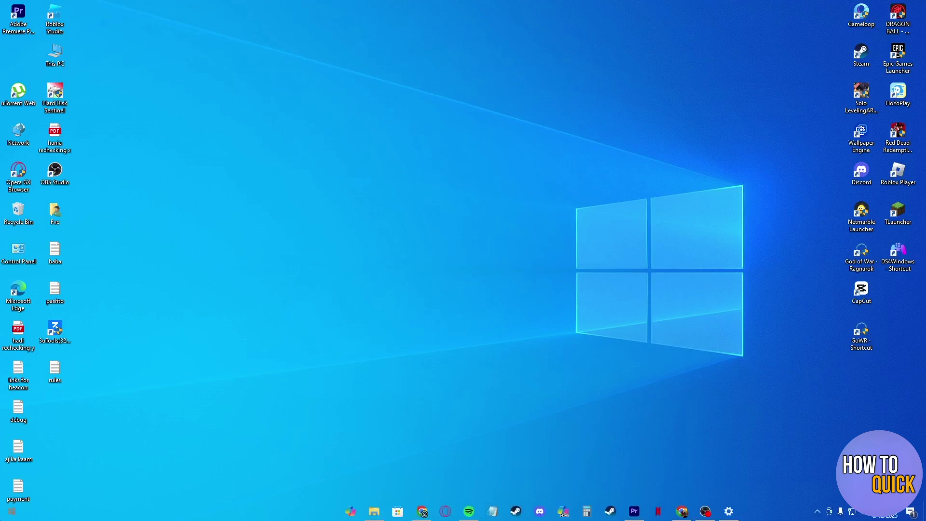
Step: Display the Restart option among the computer's power choices and dismiss it without restarting
left_click(12, 512)
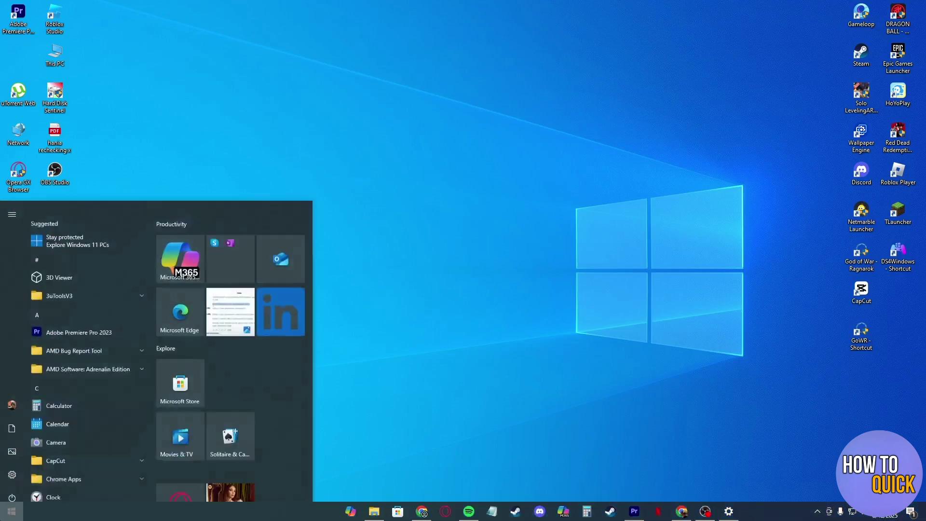
left_click(12, 514)
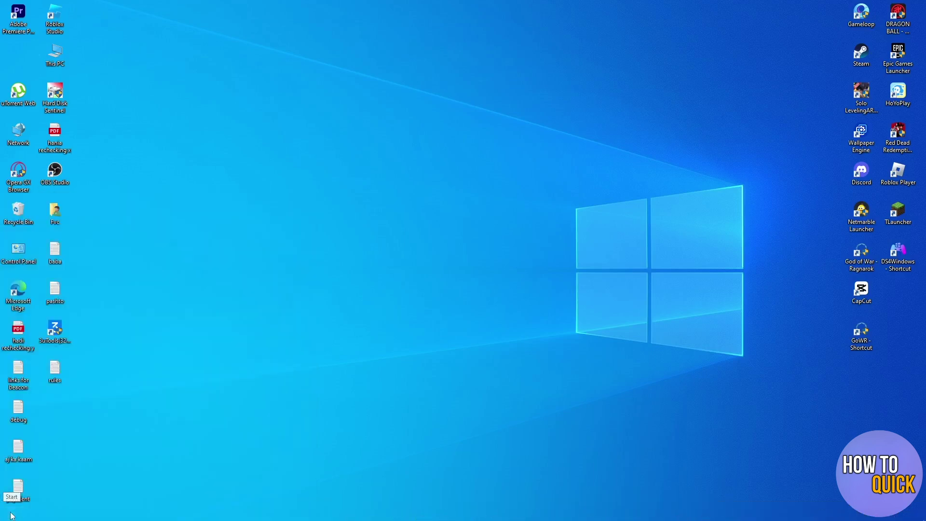
left_click(11, 512)
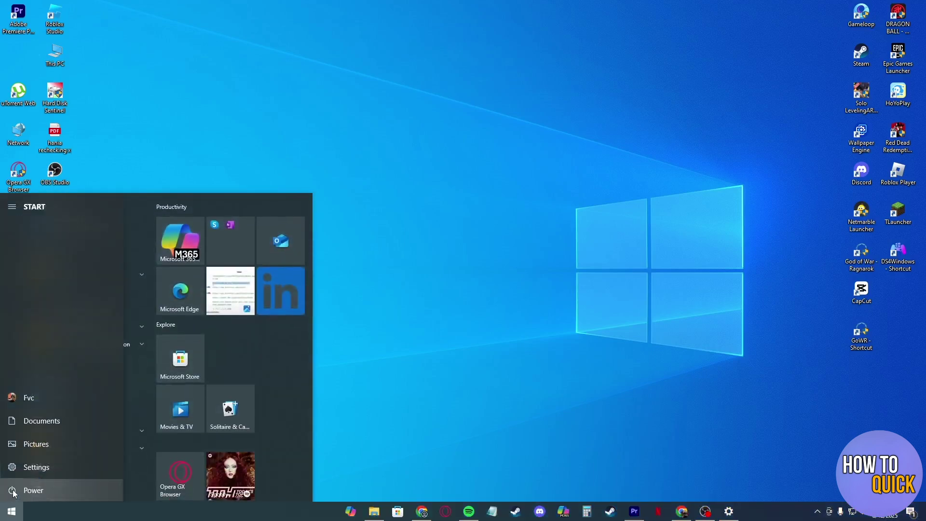
left_click(12, 491)
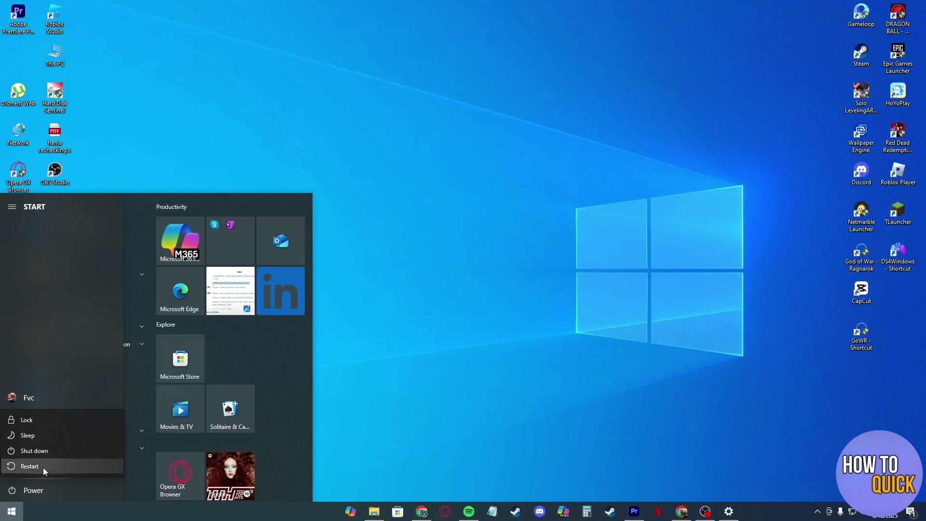
left_click(495, 360)
right_click(487, 216)
left_click(507, 259)
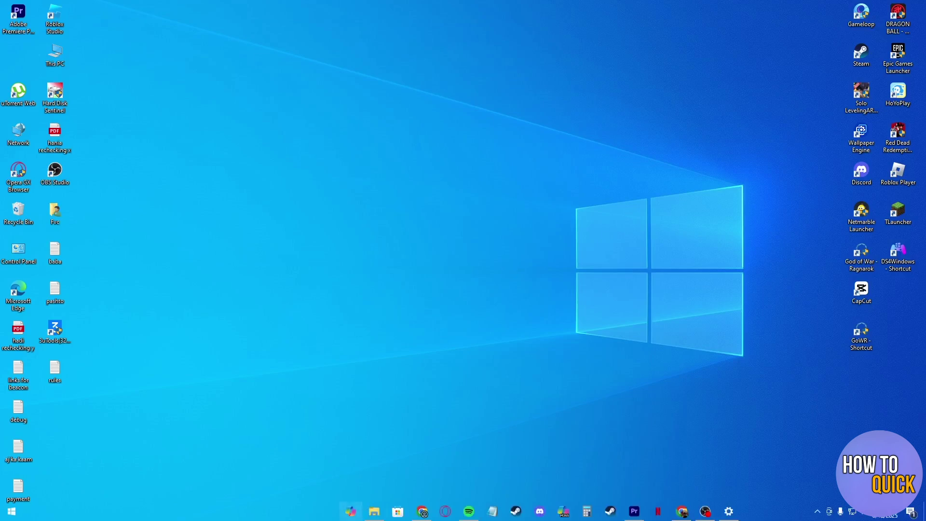
Step: Search the installed apps in Apps & features for "valorant" and minimize the Settings window
left_click(11, 510)
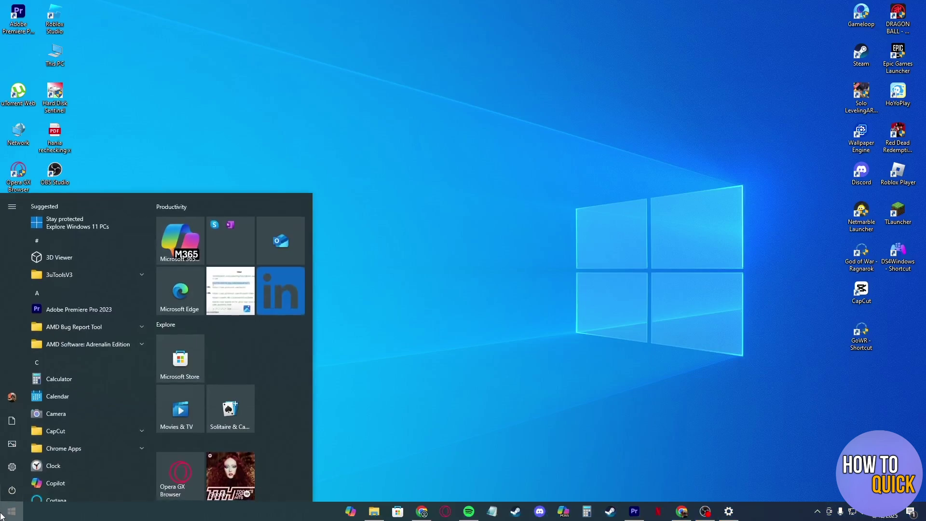
type("app")
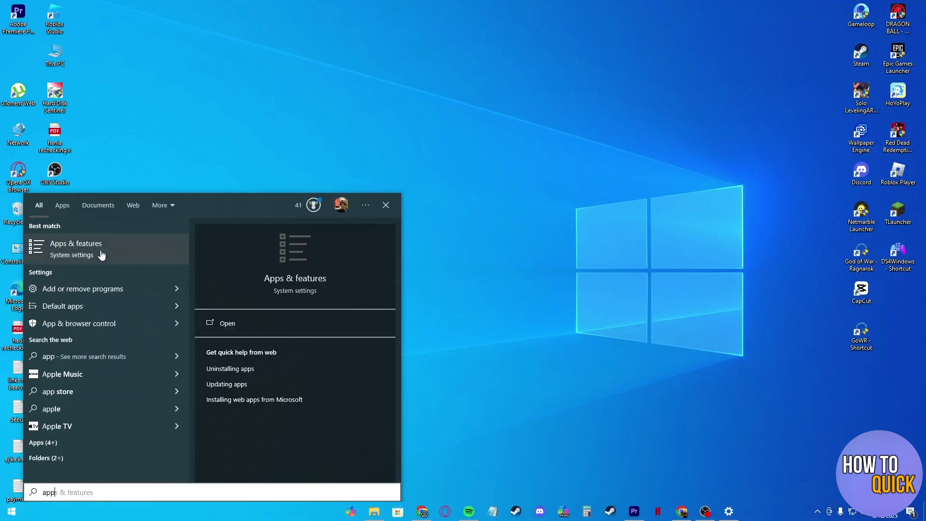
left_click(100, 251)
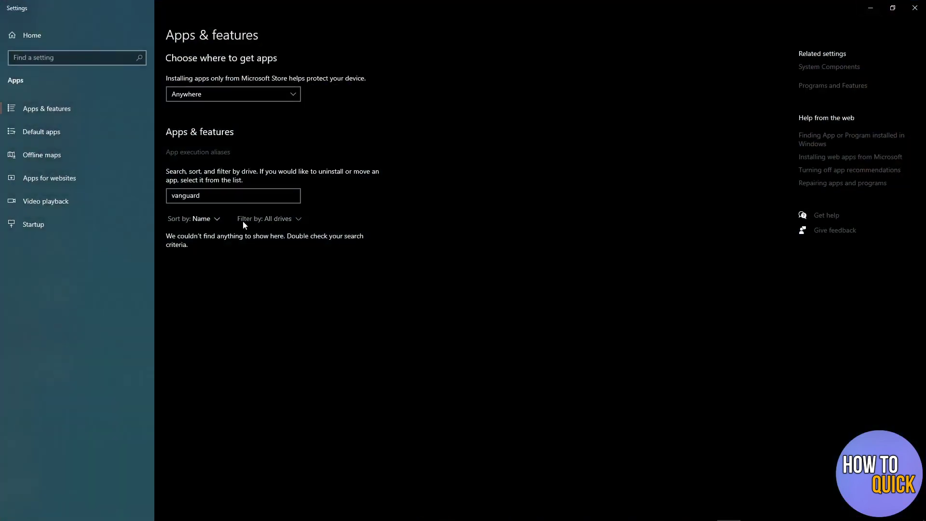
double_click(193, 195)
key("BackSpace")
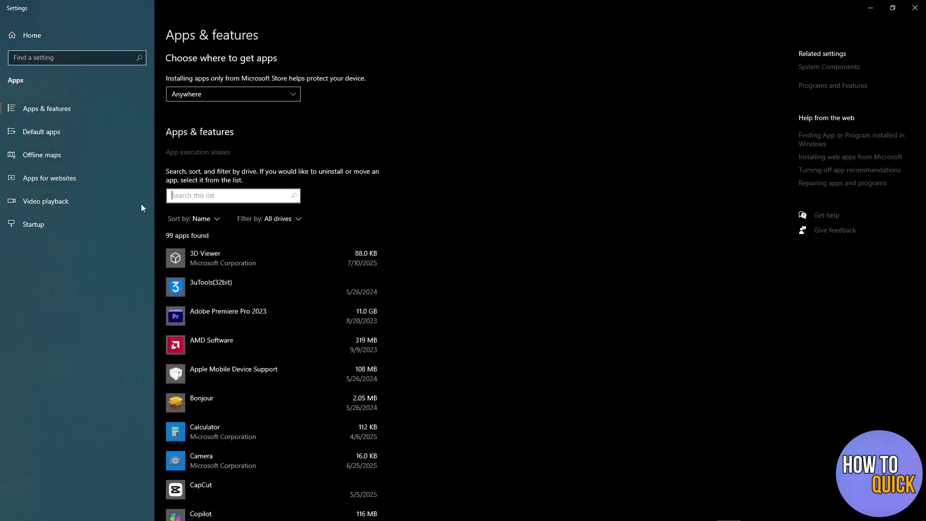
type("valo")
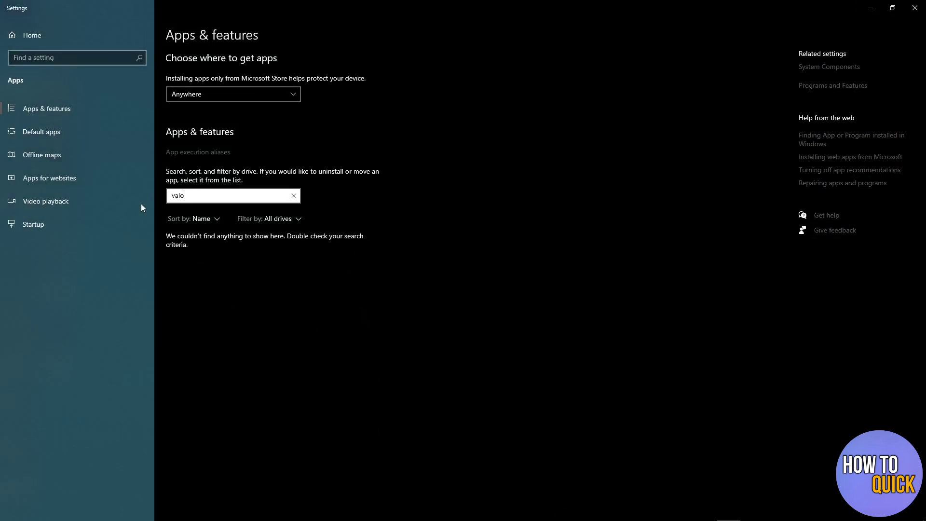
type("rant")
left_click(322, 270)
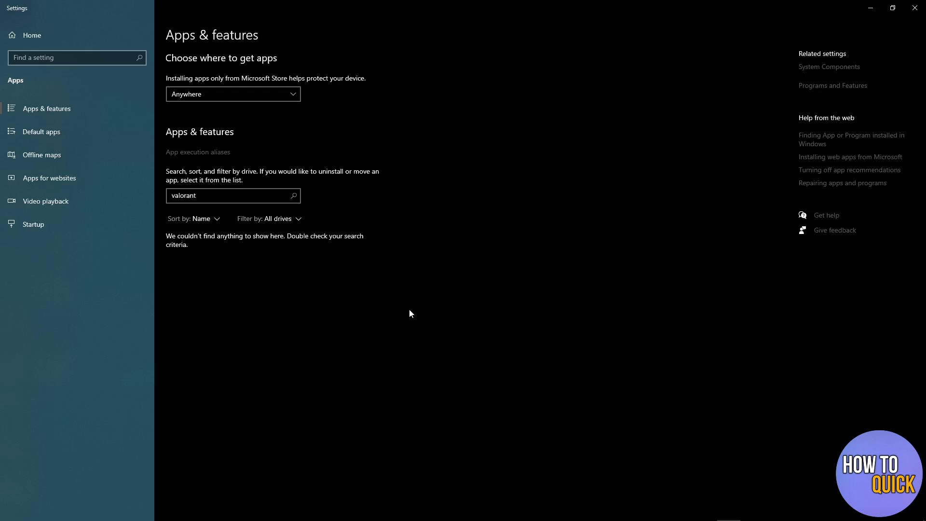
left_click(873, 6)
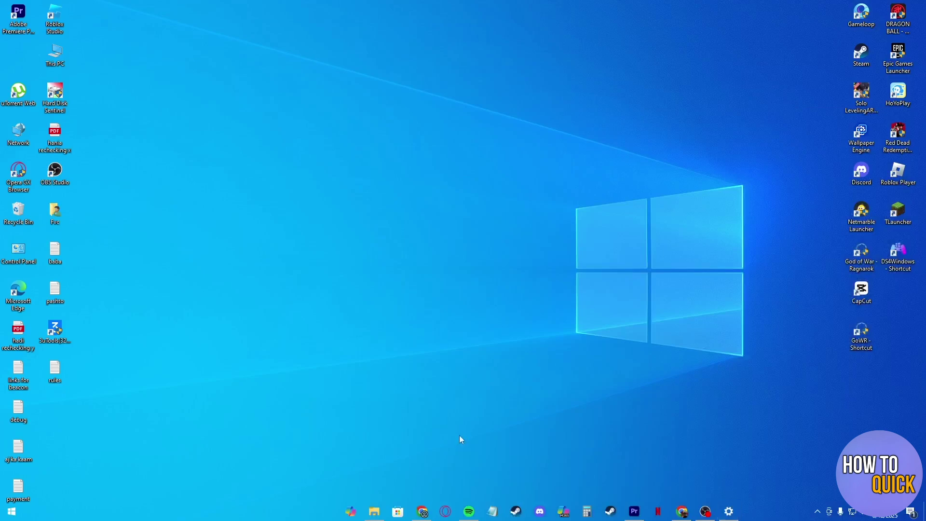
Step: Switch to Chrome and review the Valorant download page at playvalorant.com/en-us/download/, including its address
left_click(421, 512)
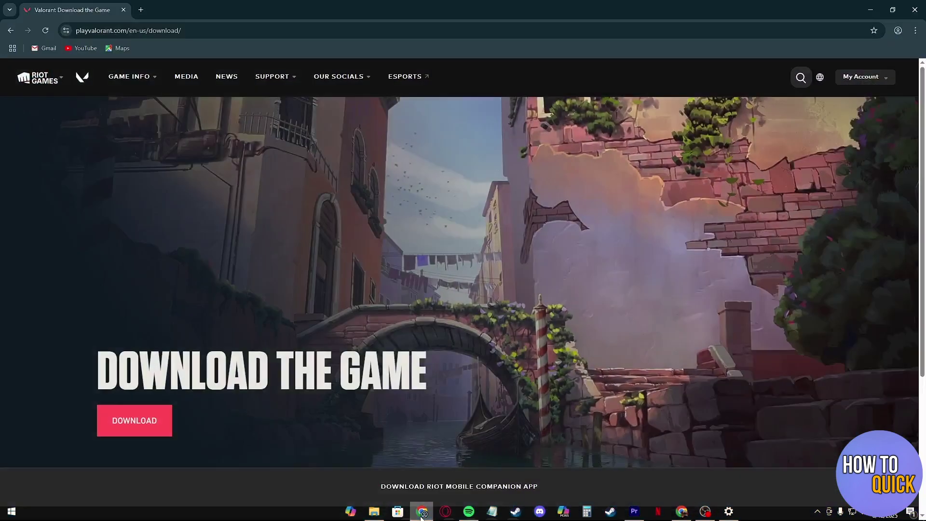
left_click_drag(76, 30, 128, 23)
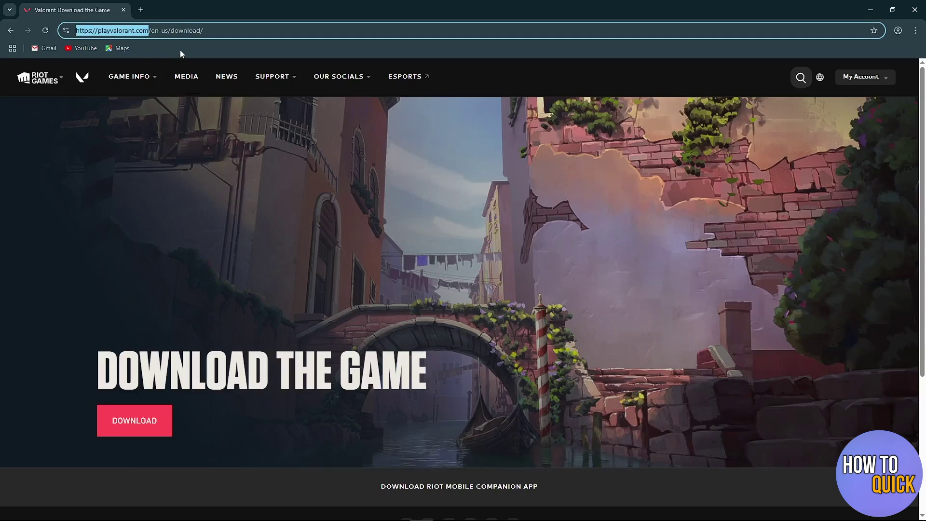
left_click(505, 181)
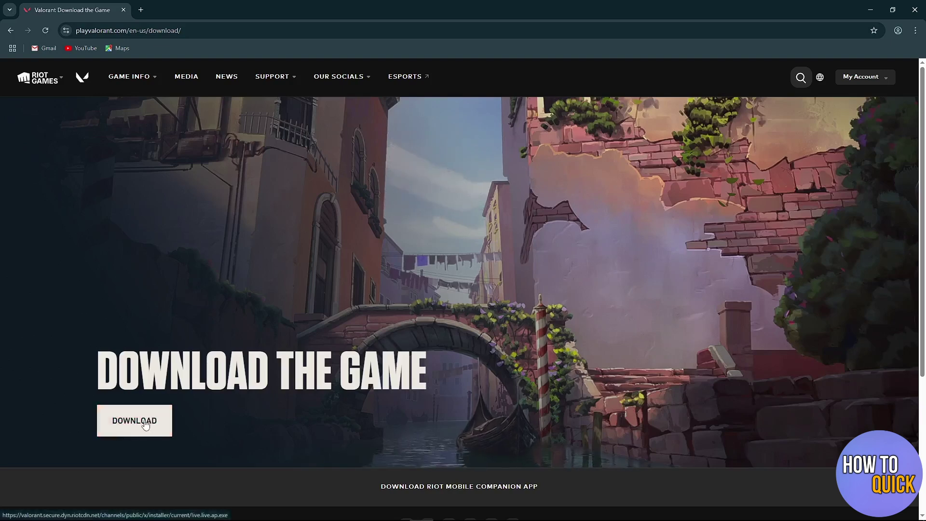
Step: Display Chrome's general browser options, dismiss them without choosing any, and minimize the browser window
left_click(914, 30)
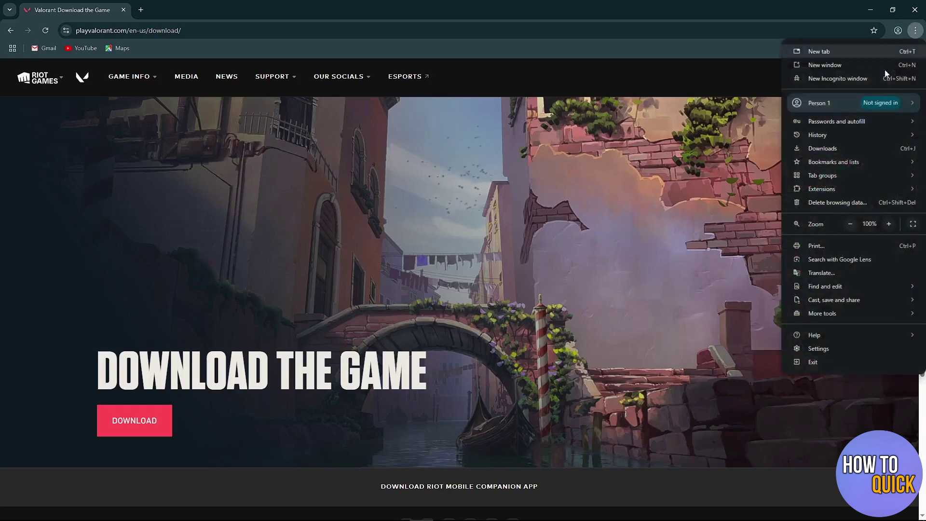
left_click(690, 176)
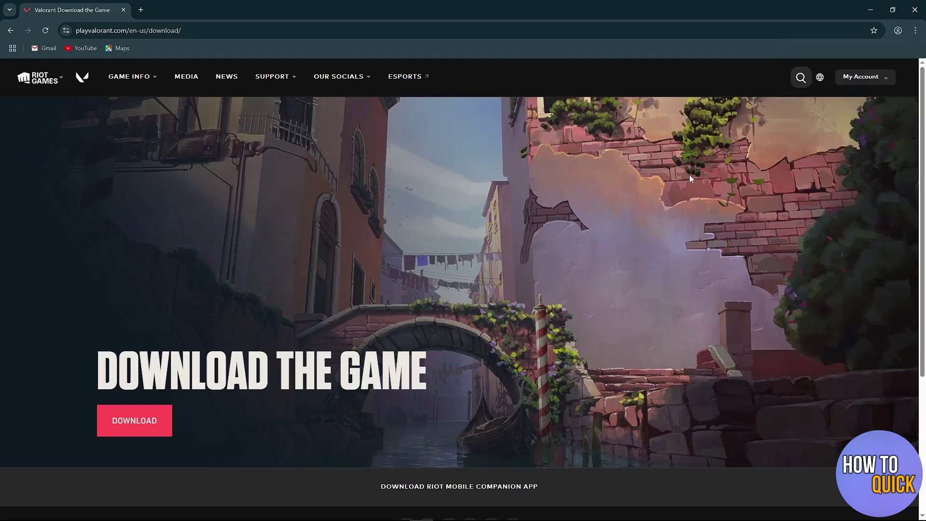
left_click(870, 9)
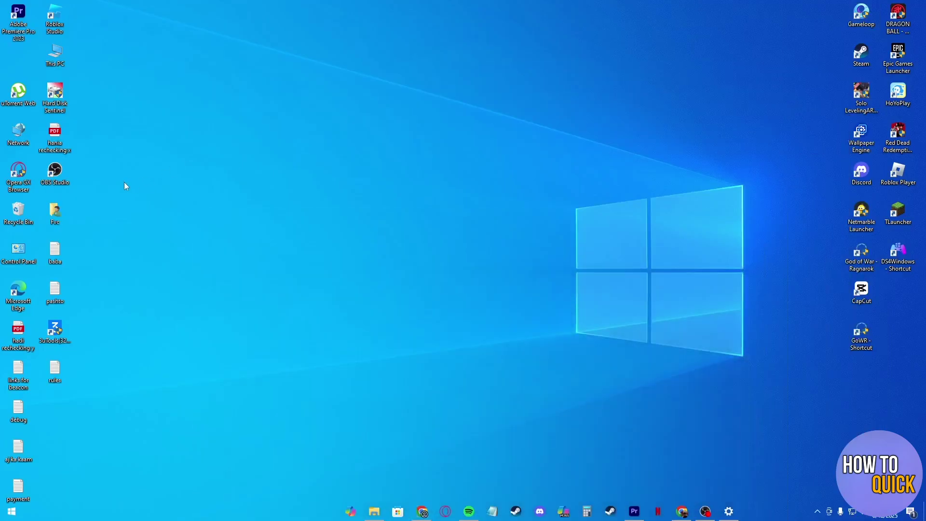
Step: Open the chrome downloads folder on Local Disk (D:) in File Explorer, starting from This PC on the desktop
double_click(60, 44)
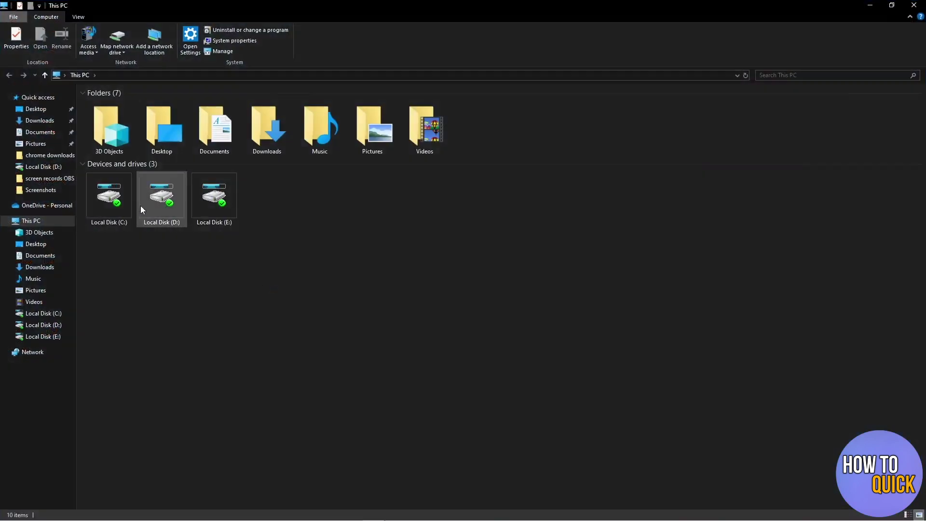
double_click(144, 201)
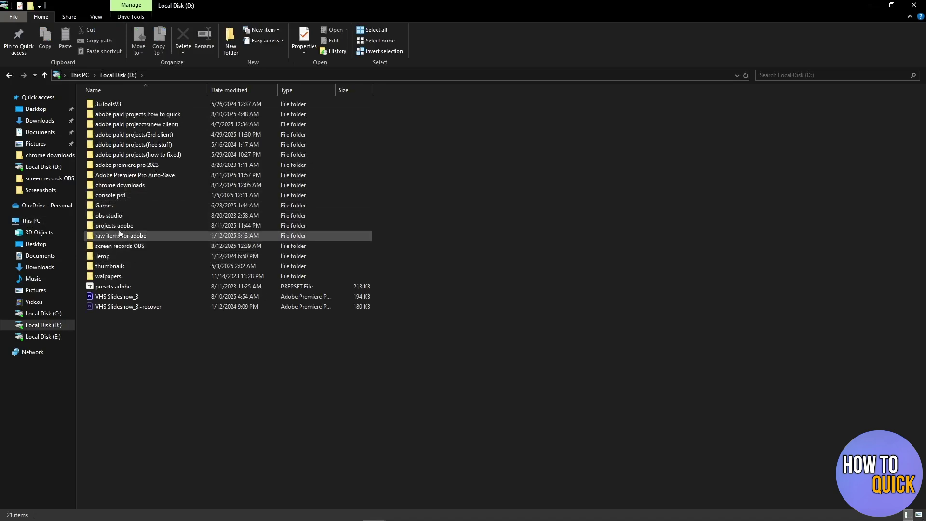
left_click(123, 193)
double_click(126, 185)
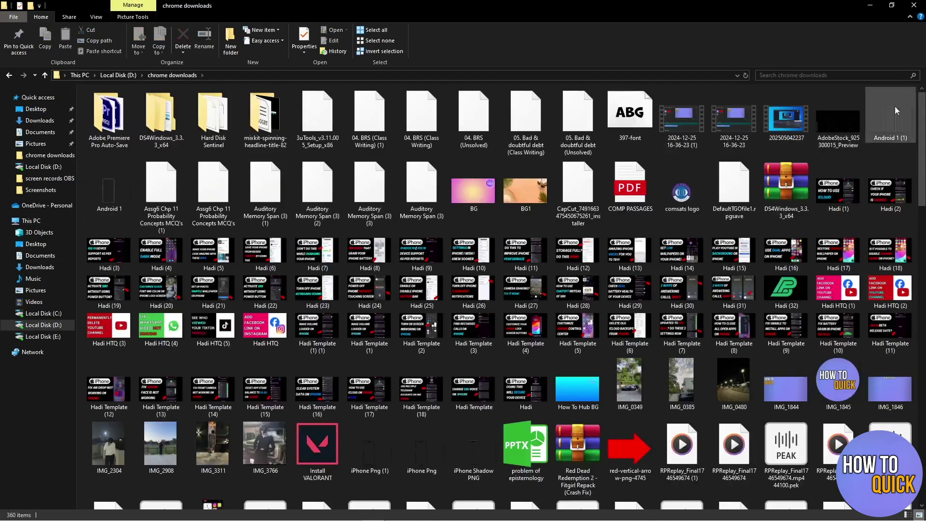
Step: Run the Install VALORANT file in the chrome downloads folder as administrator
scroll(311, 358, "down", 2)
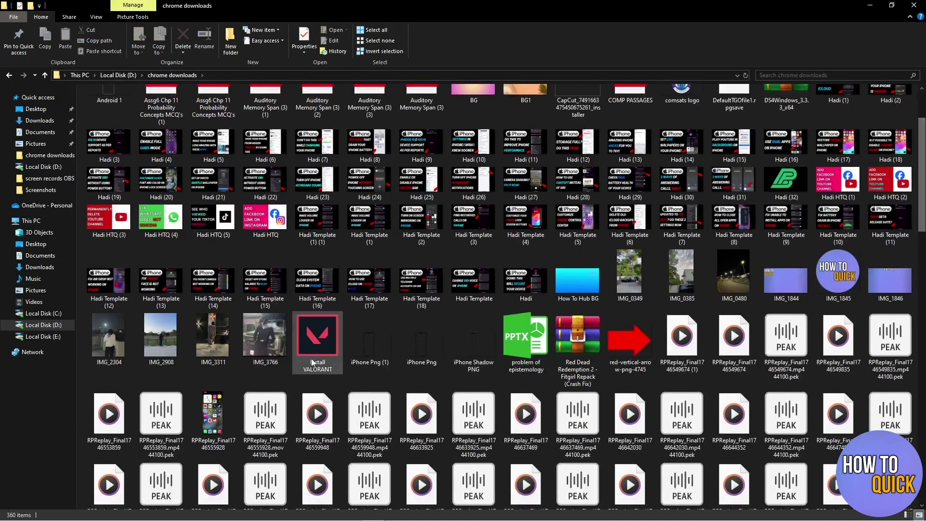
left_click(314, 342)
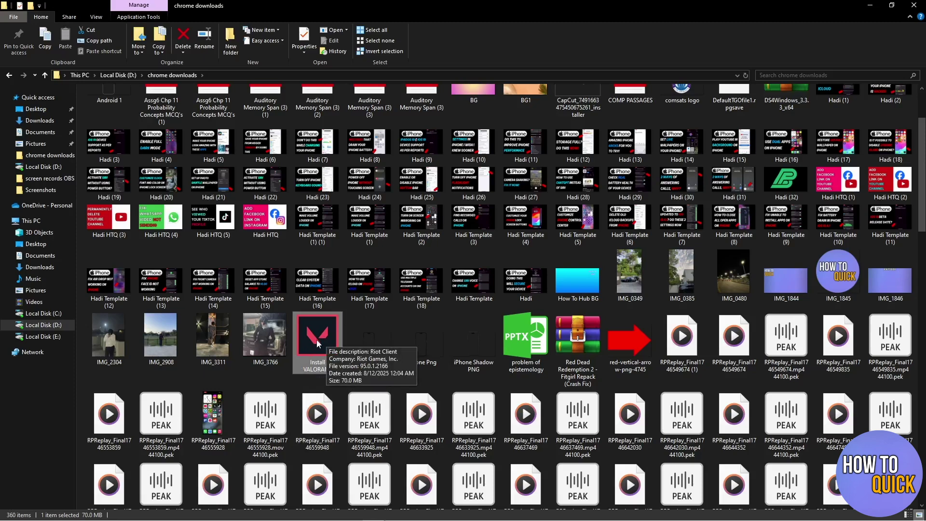
right_click(316, 340)
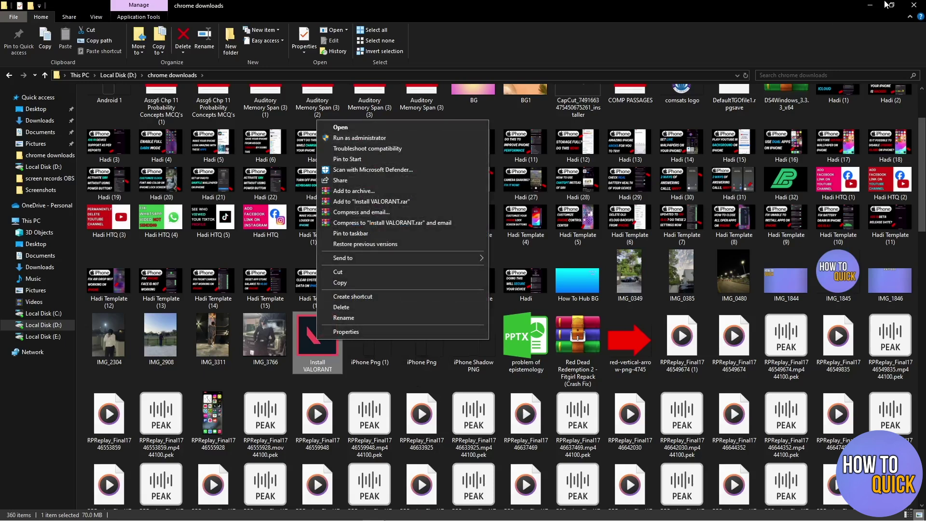
left_click(360, 148)
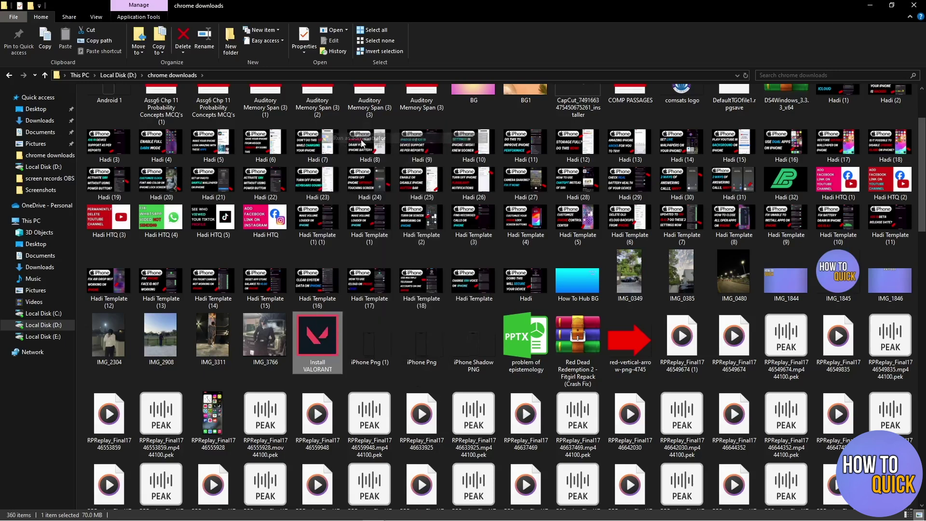